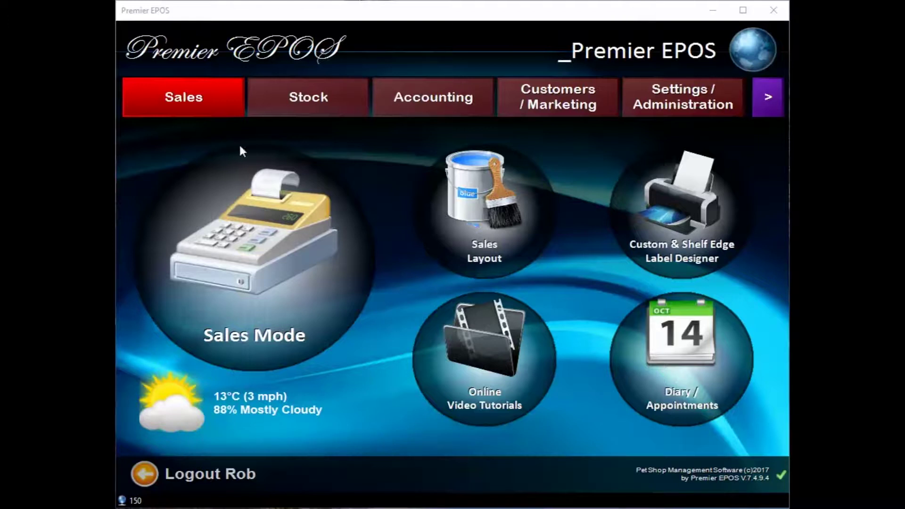
# Open the Stock section with Stock Manager, Replenish Stock and Supplier Manager tools.
pyautogui.click(322, 98)
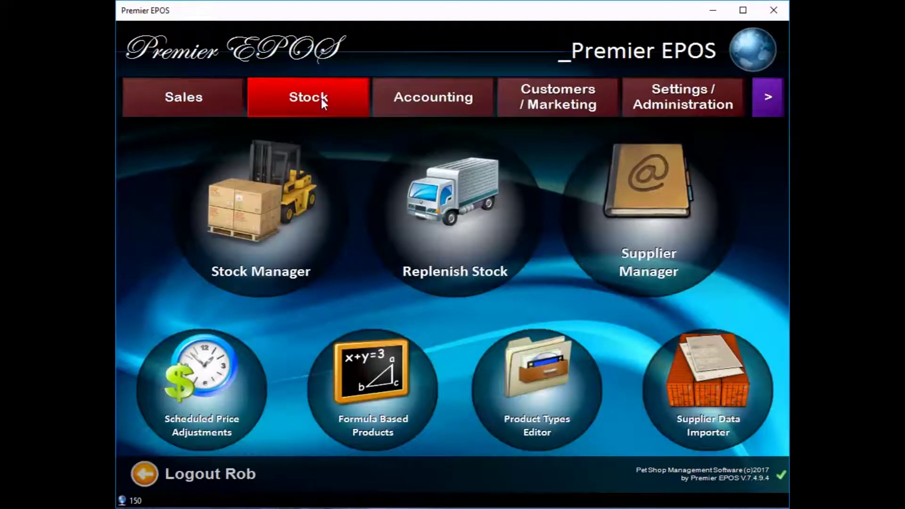
# Open Stock Manager and run an empty search listing all 13520 stock lines.
pyautogui.click(267, 212)
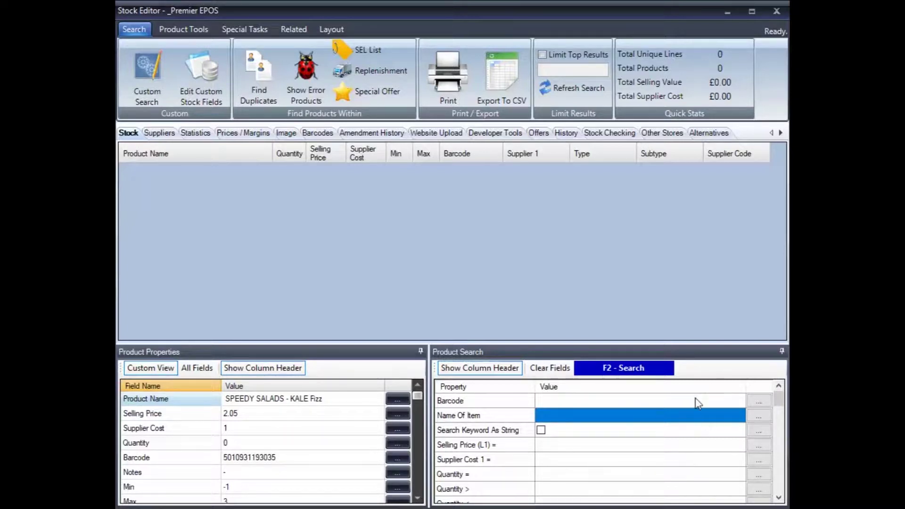
pyautogui.click(642, 372)
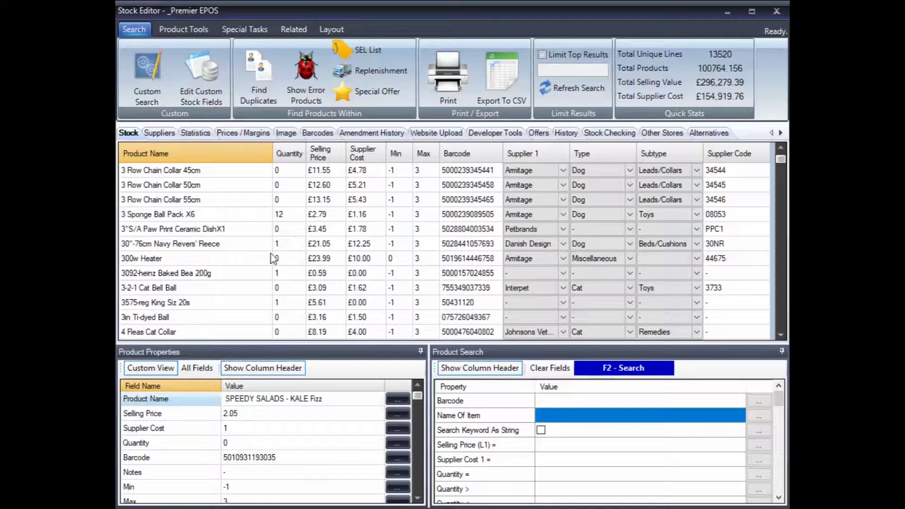
# Scroll the grid of all 13520 stock lines back up to the top.
pyautogui.scroll(3, 295, 320)
pyautogui.scroll(10, 295, 320)
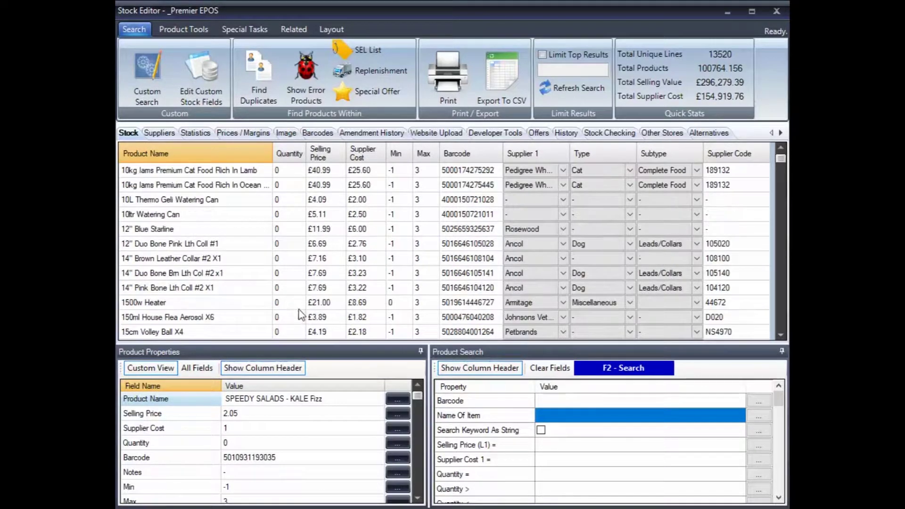
pyautogui.scroll(3, 298, 285)
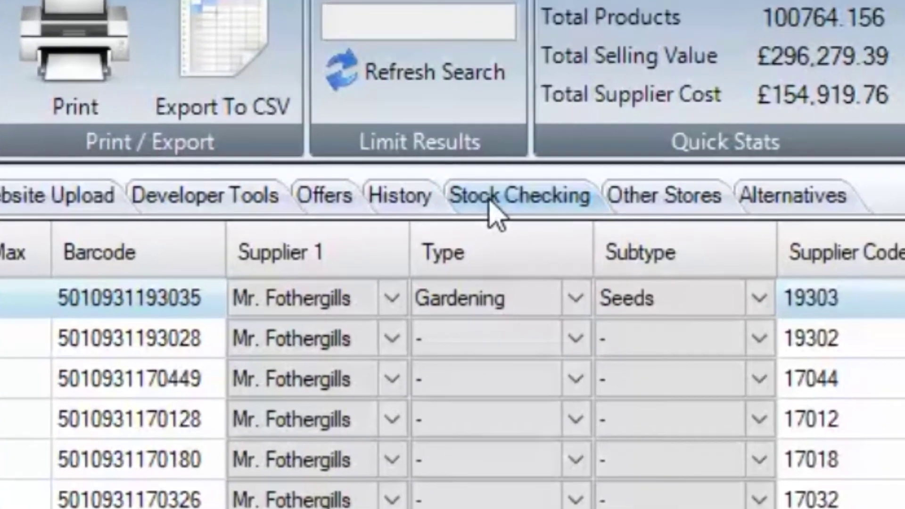
# Start a new stock take described as 'Store'.
pyautogui.click(536, 175)
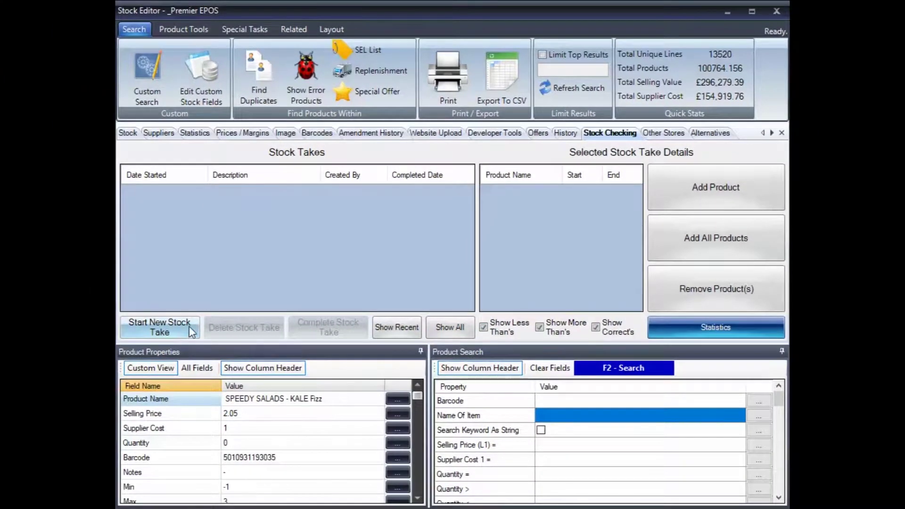
pyautogui.click(184, 327)
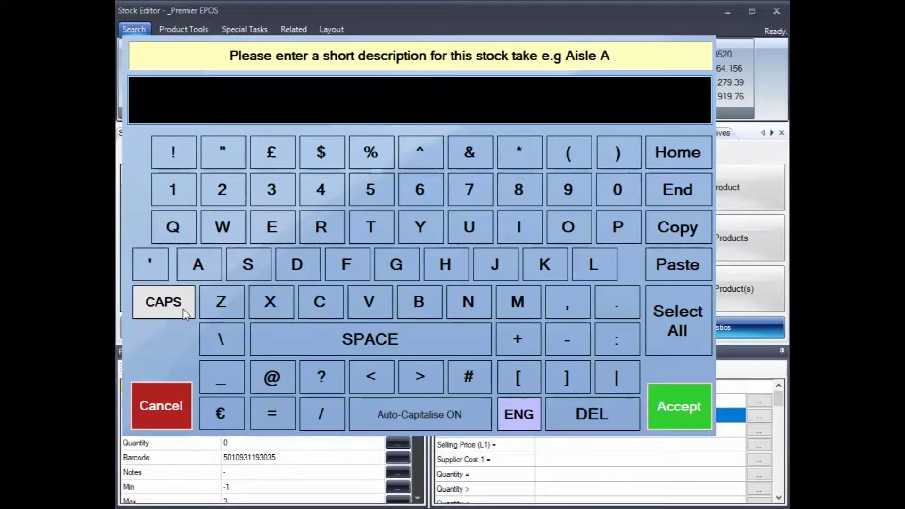
pyautogui.write('Store')
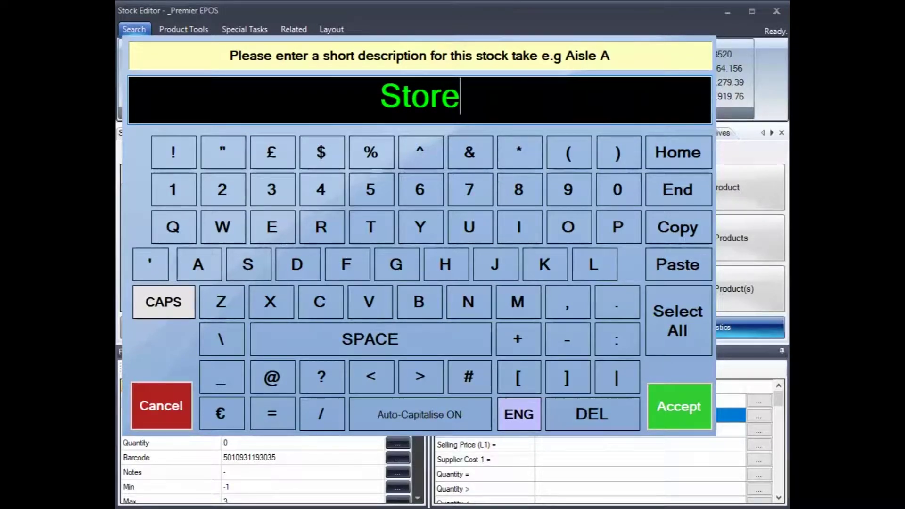
pyautogui.press('Return')
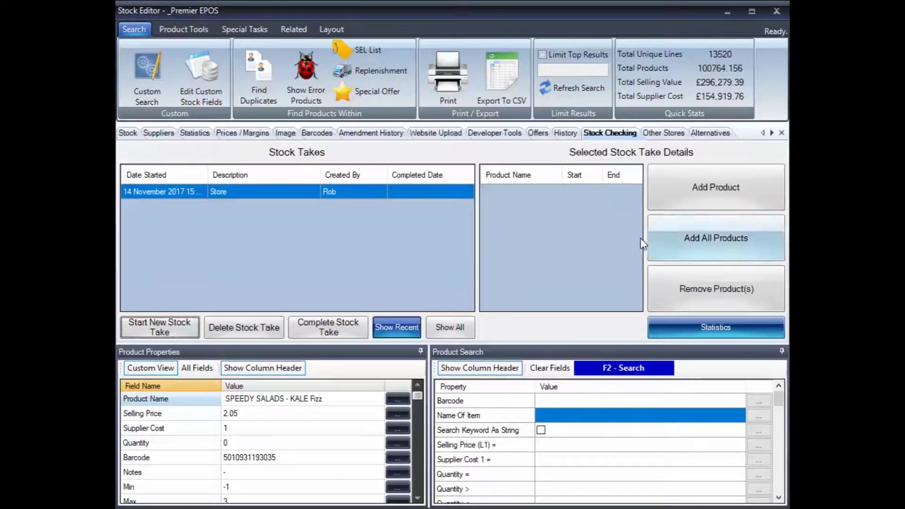
# Add every product to the Store stock take and review its details list.
pyautogui.click(727, 240)
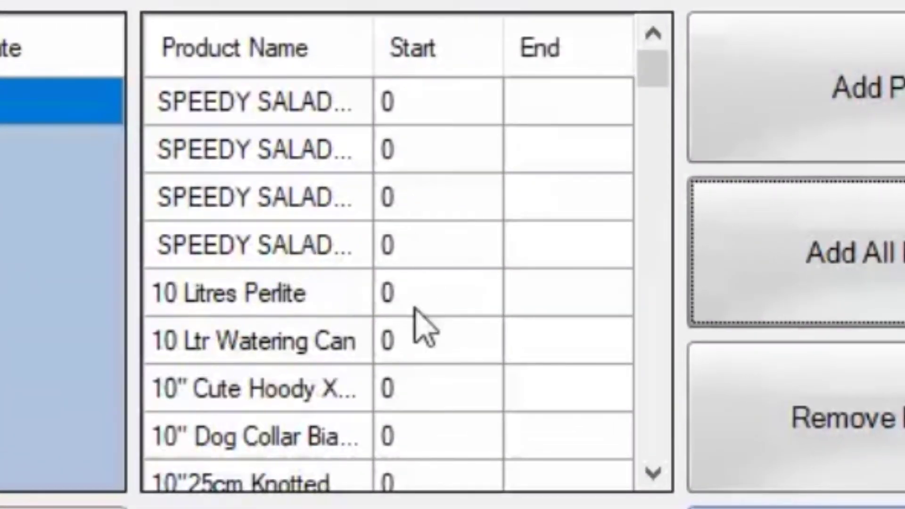
pyautogui.scroll(-15, 417, 311)
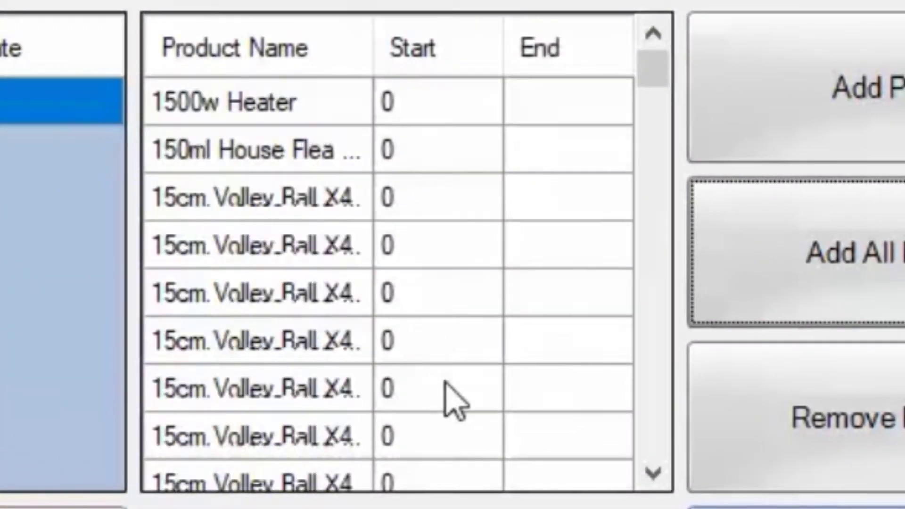
pyautogui.scroll(-15, 438, 343)
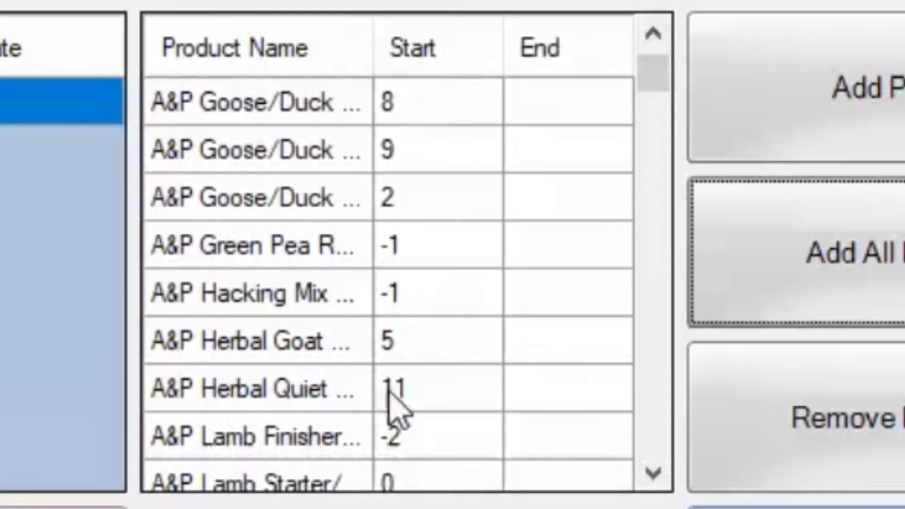
pyautogui.scroll(15, 436, 404)
pyautogui.scroll(15, 459, 410)
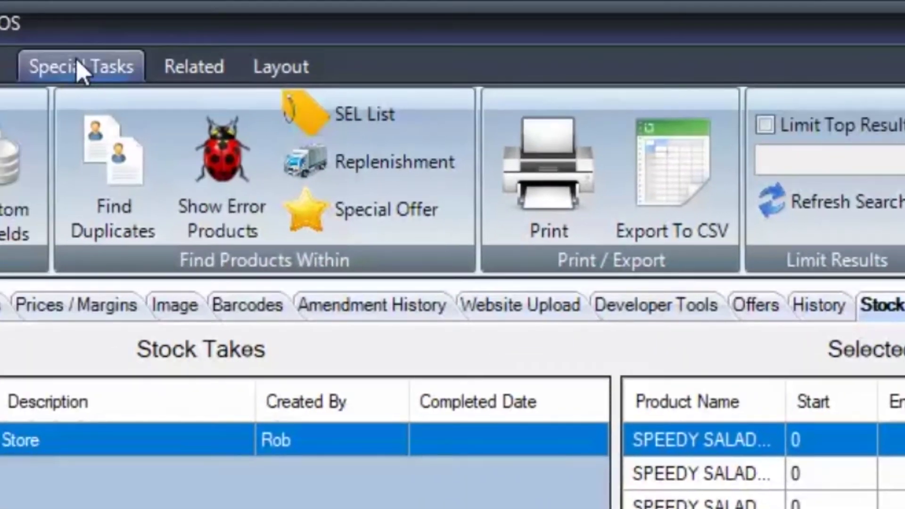
# Reset all products' quantities to zero with the 'Set Quantities Equal To Zero' bulk update.
pyautogui.click(77, 61)
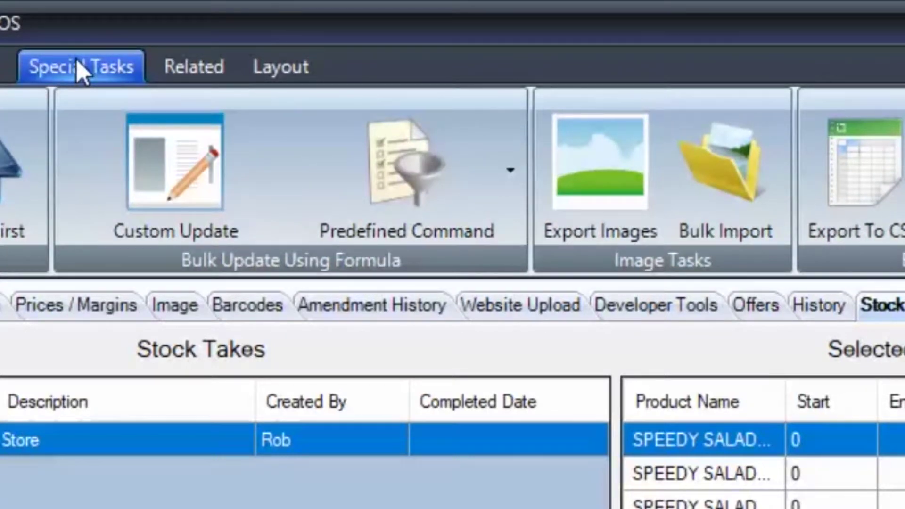
pyautogui.click(511, 181)
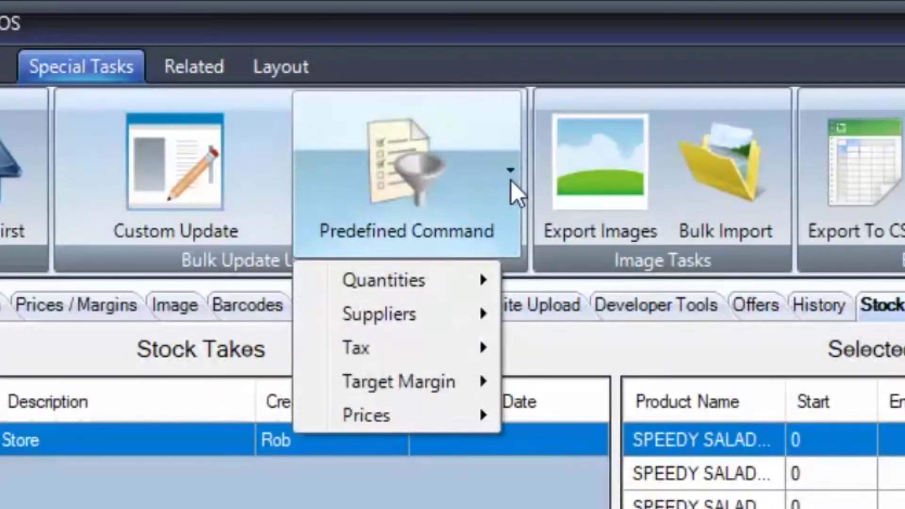
pyautogui.moveTo(479, 289)
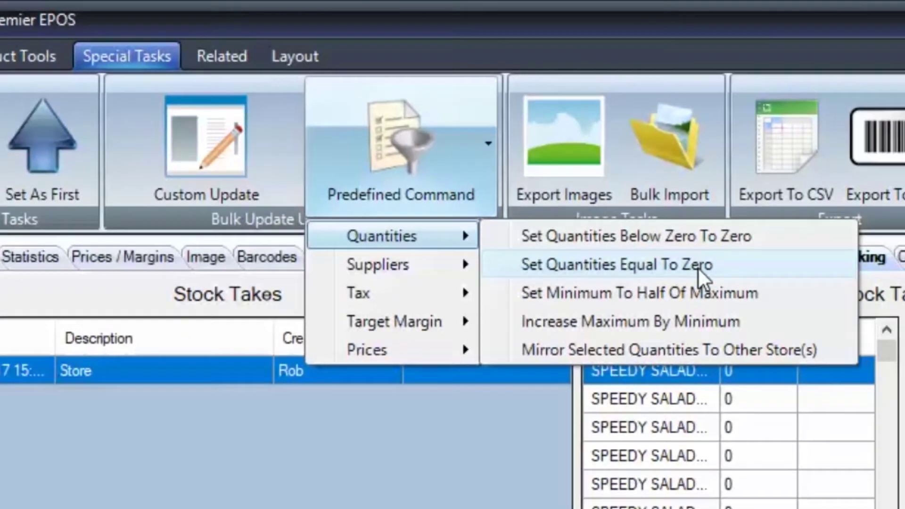
pyautogui.click(699, 268)
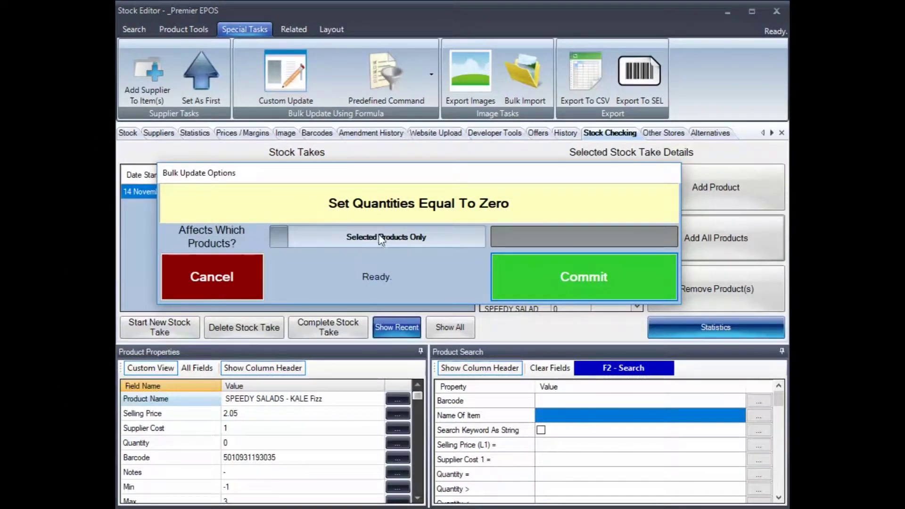
pyautogui.click(434, 239)
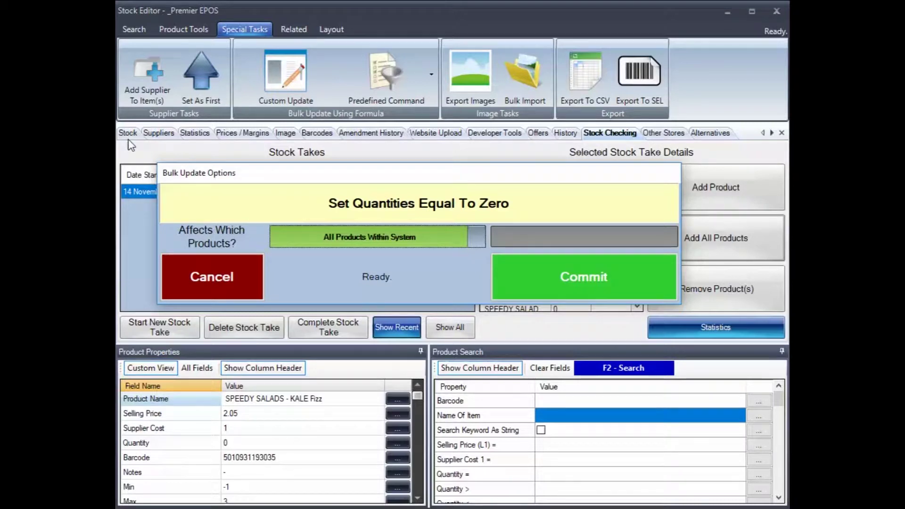
pyautogui.click(334, 241)
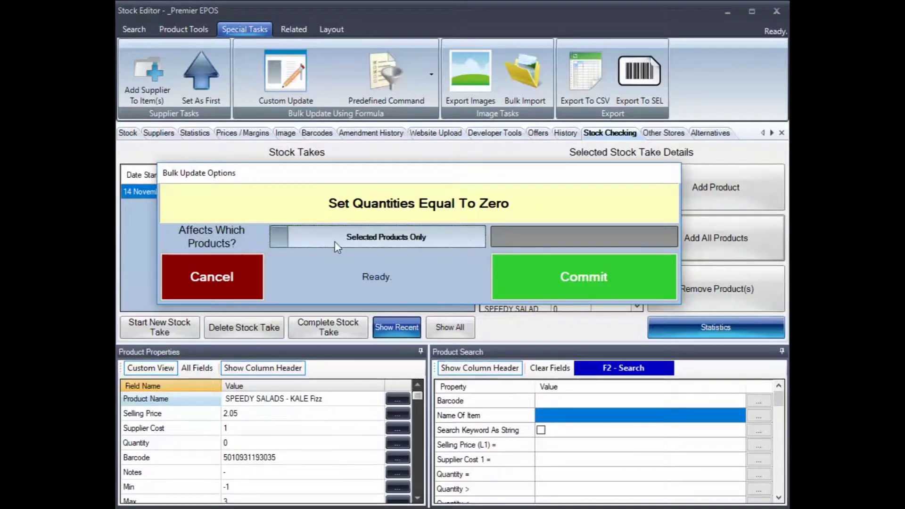
pyautogui.click(438, 240)
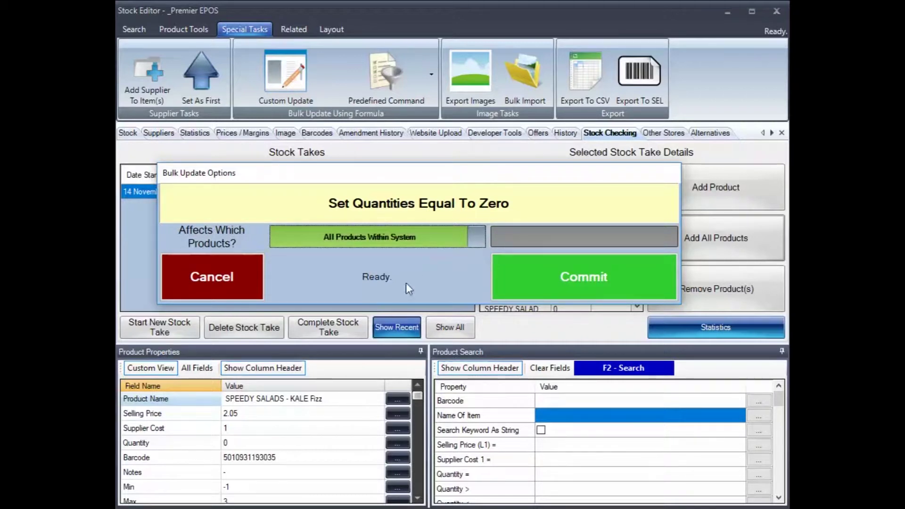
pyautogui.click(573, 279)
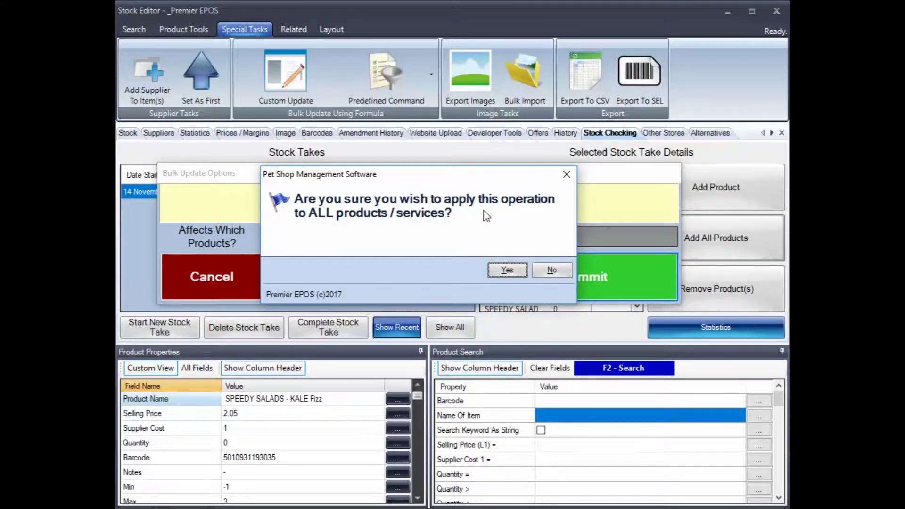
pyautogui.click(502, 271)
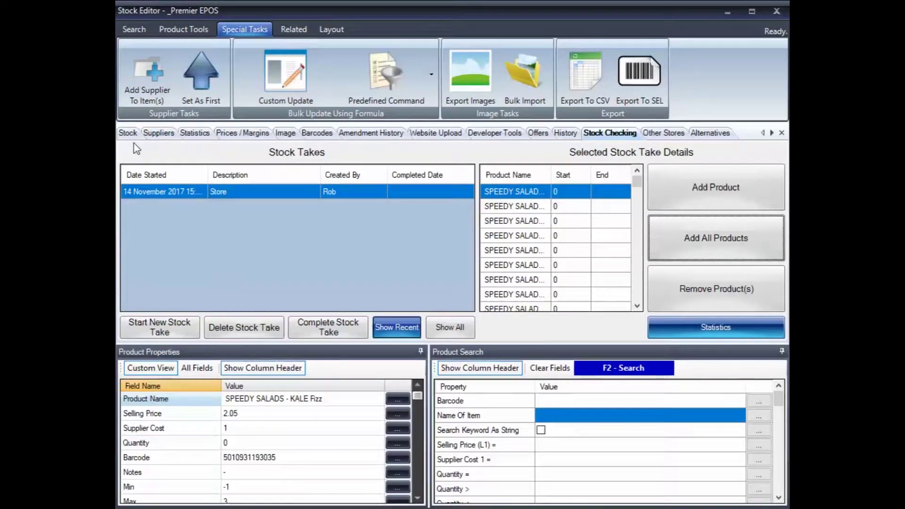
# Set SPEEDY SALADS - KALE Fizz's stock quantity to 15.
pyautogui.click(128, 133)
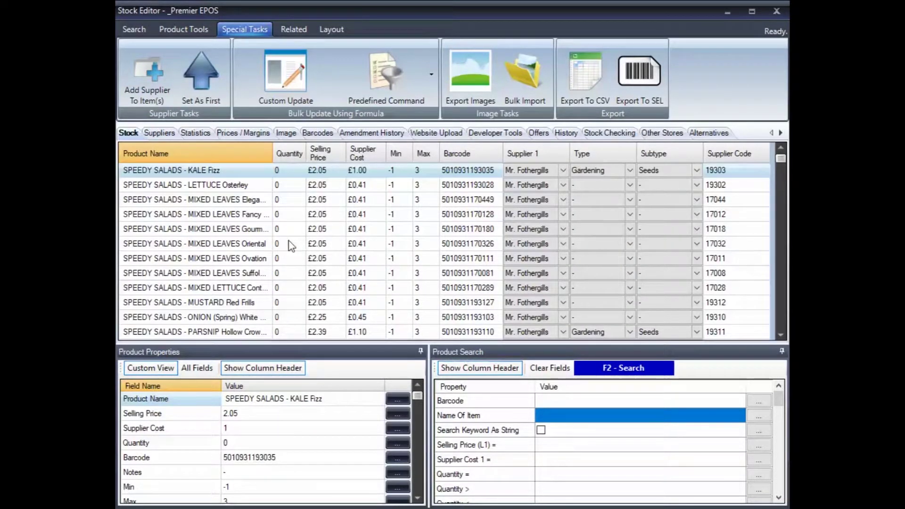
pyautogui.scroll(-3, 296, 312)
pyautogui.scroll(-8, 297, 309)
pyautogui.scroll(12, 302, 305)
pyautogui.click(282, 171)
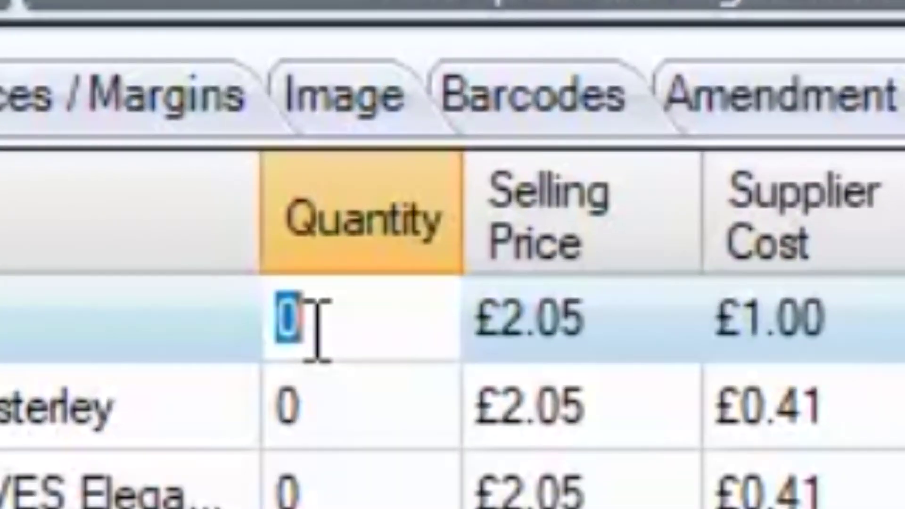
pyautogui.write('15')
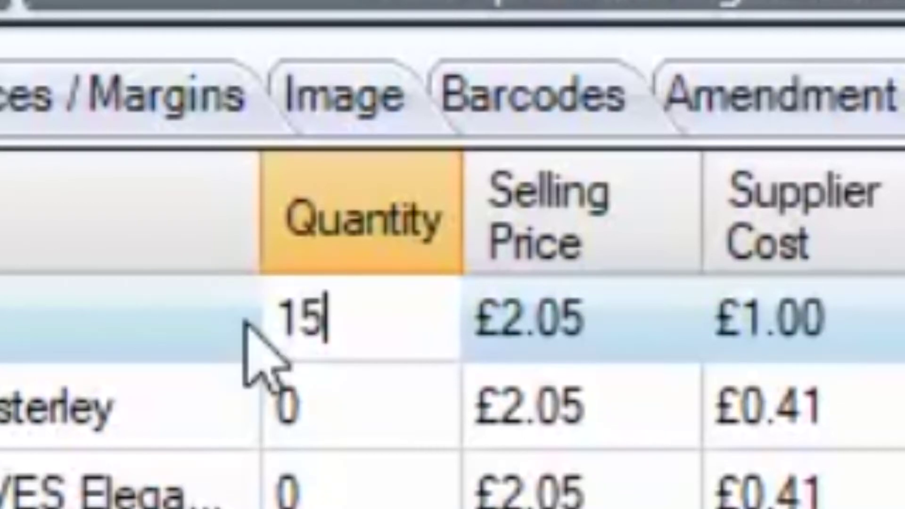
pyautogui.press('Return')
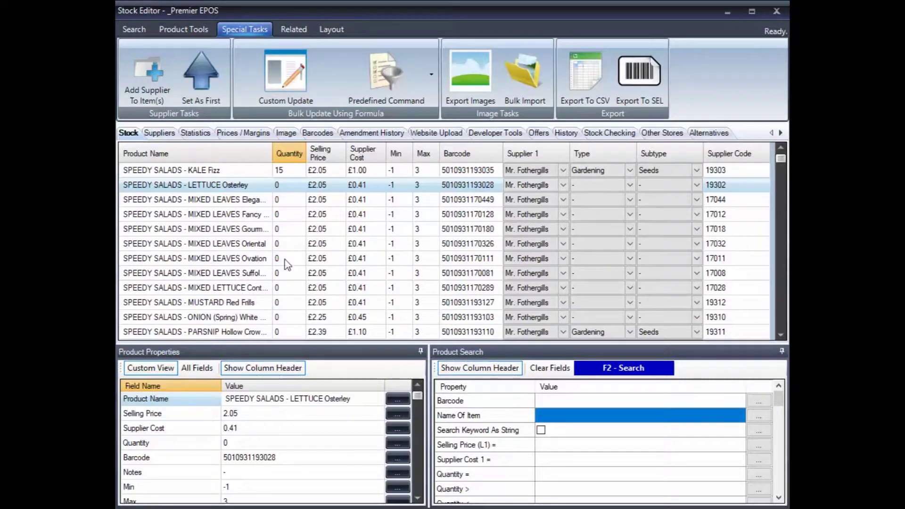
# Set LETTUCE Osterley's quantity to 19, correcting the mistakenly entered -19.
pyautogui.click(293, 190)
pyautogui.write('-1')
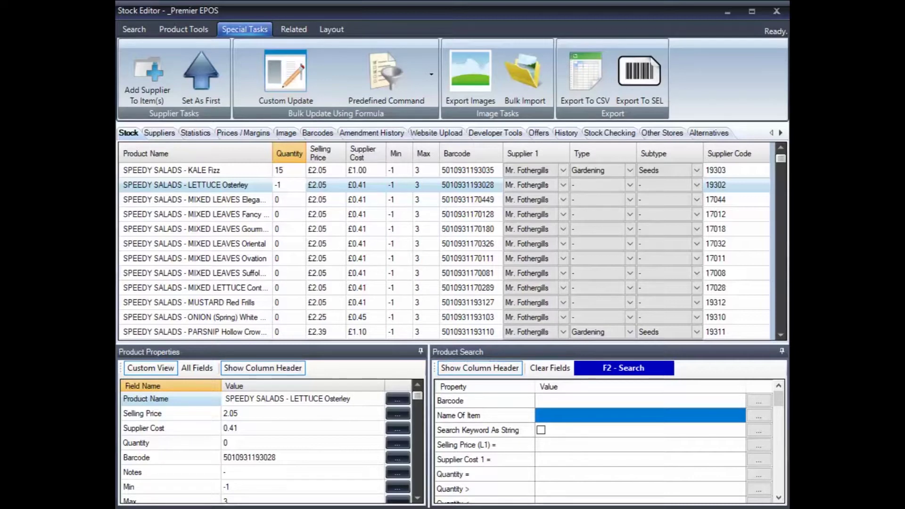
pyautogui.write('9')
pyautogui.click(291, 197)
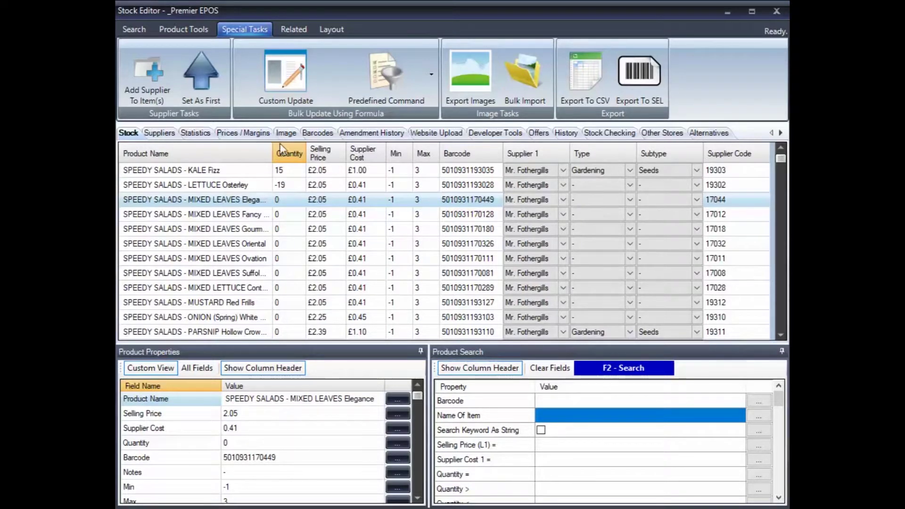
pyautogui.click(291, 187)
pyautogui.click(280, 186)
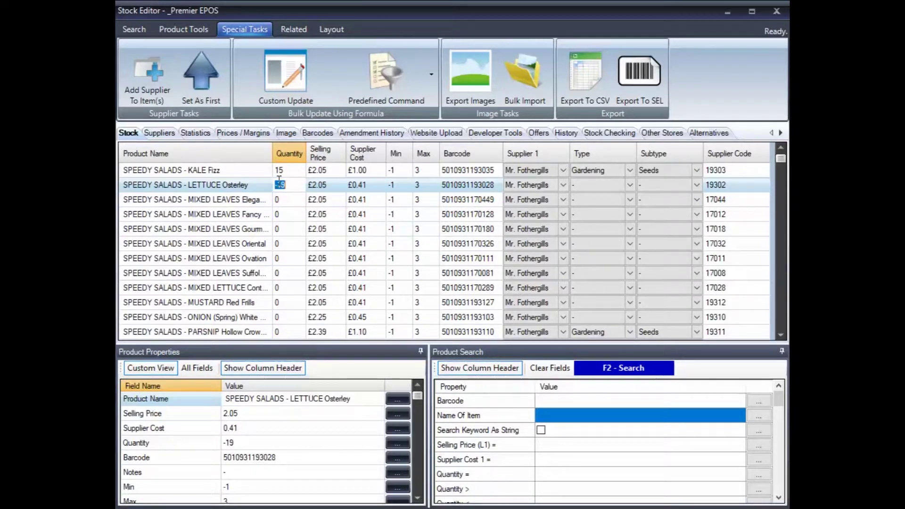
pyautogui.write('19')
pyautogui.press('Return')
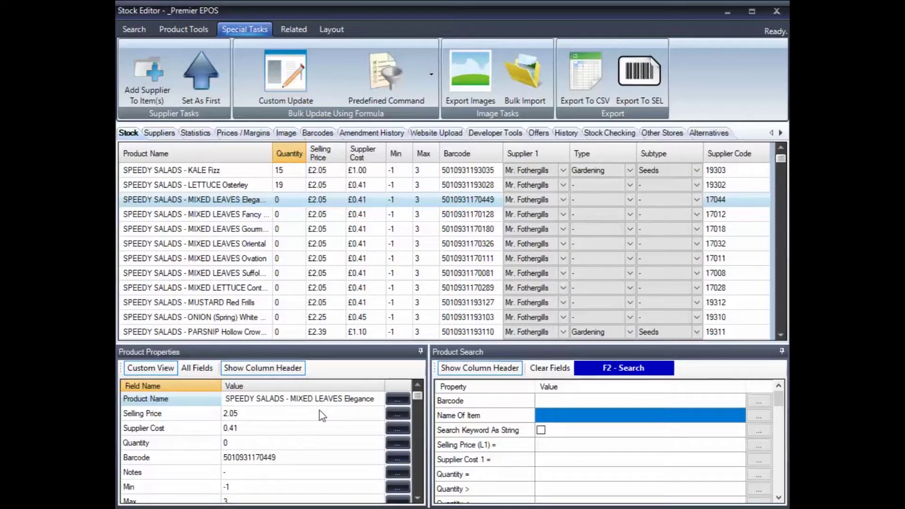
pyautogui.press('Up')
pyautogui.press('Up')
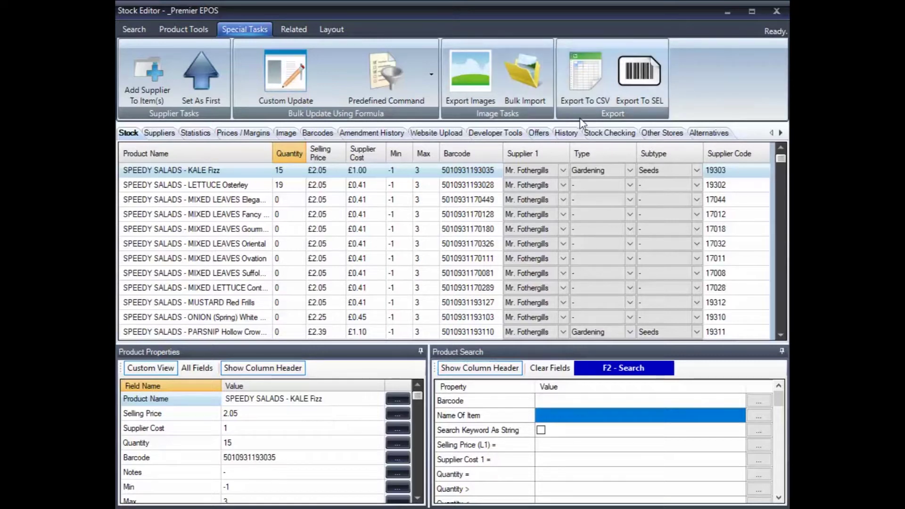
# Complete the Store stock take, recording end counts of 15 and 19.
pyautogui.click(590, 133)
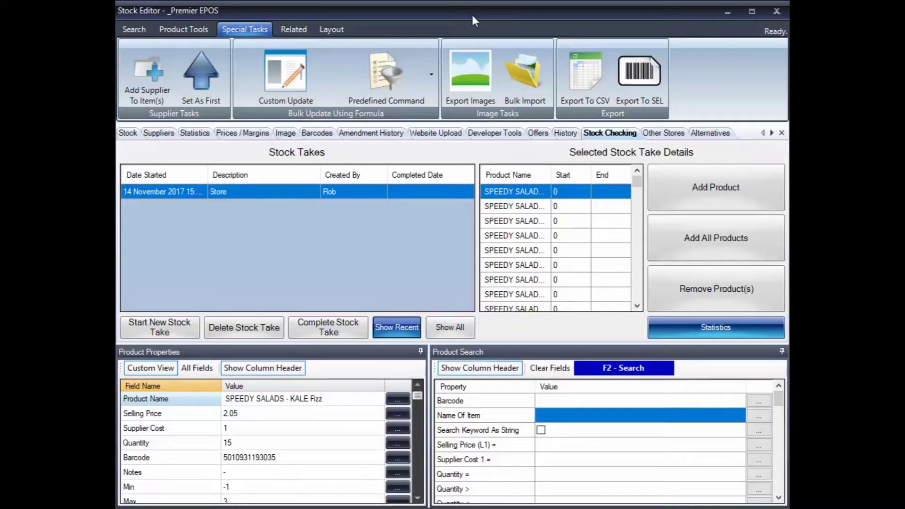
pyautogui.click(344, 333)
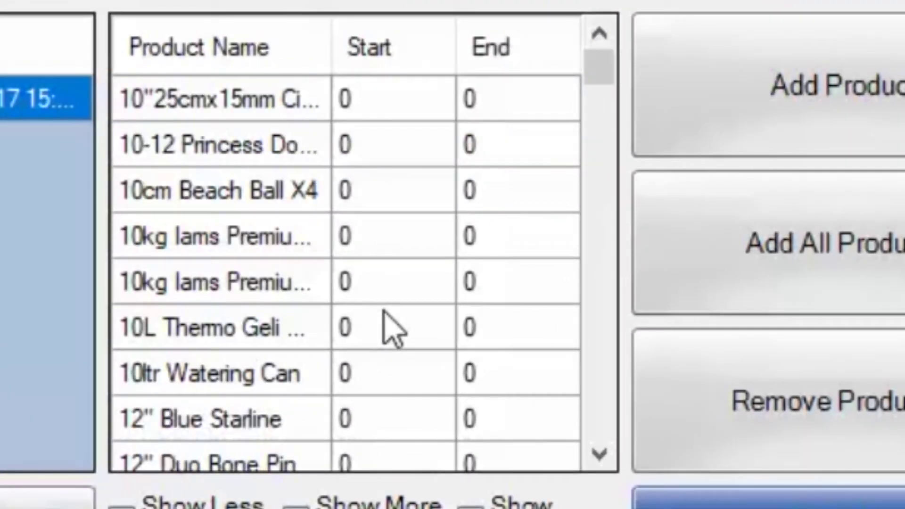
pyautogui.scroll(-10, 384, 326)
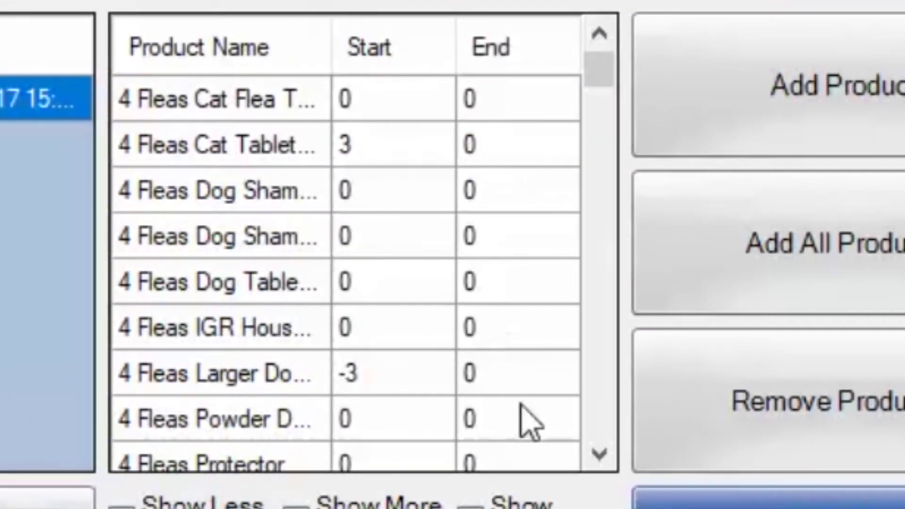
pyautogui.scroll(10, 528, 415)
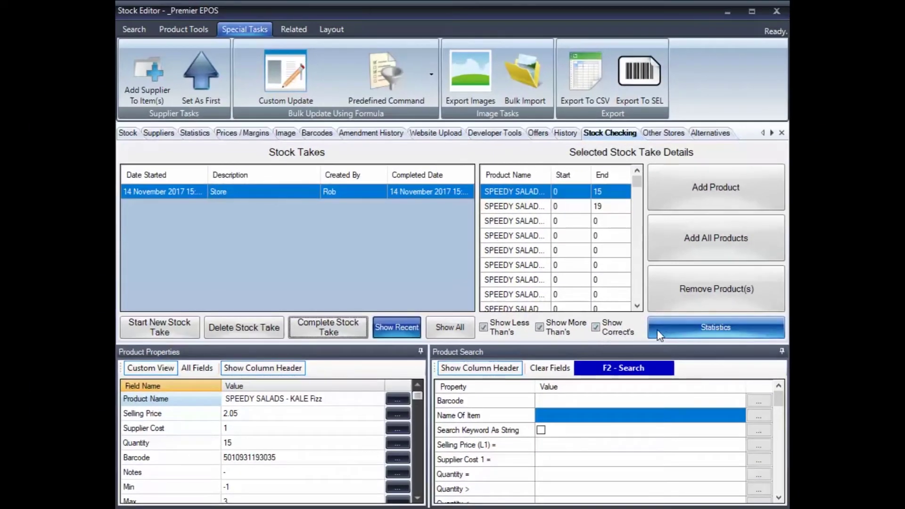
# Open the stock take Statistics and try the negative, neutral and positive discrepancy options.
pyautogui.click(717, 331)
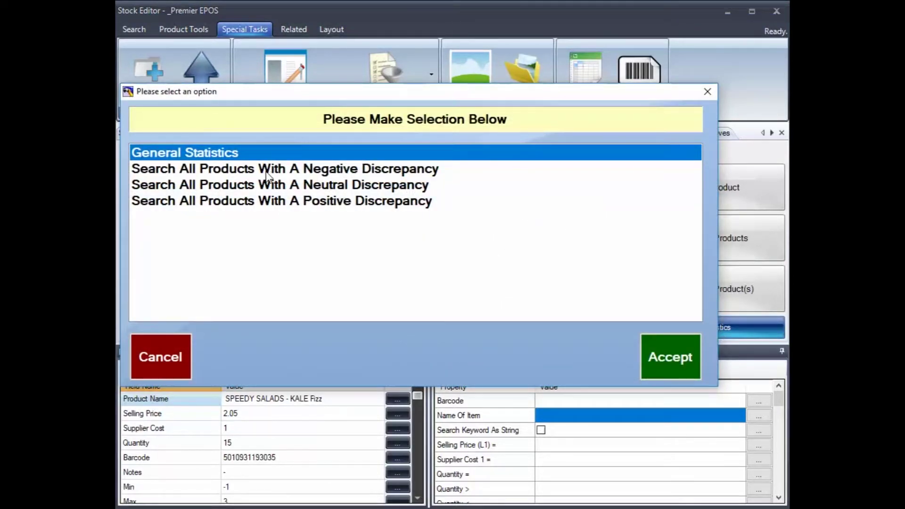
pyautogui.click(404, 171)
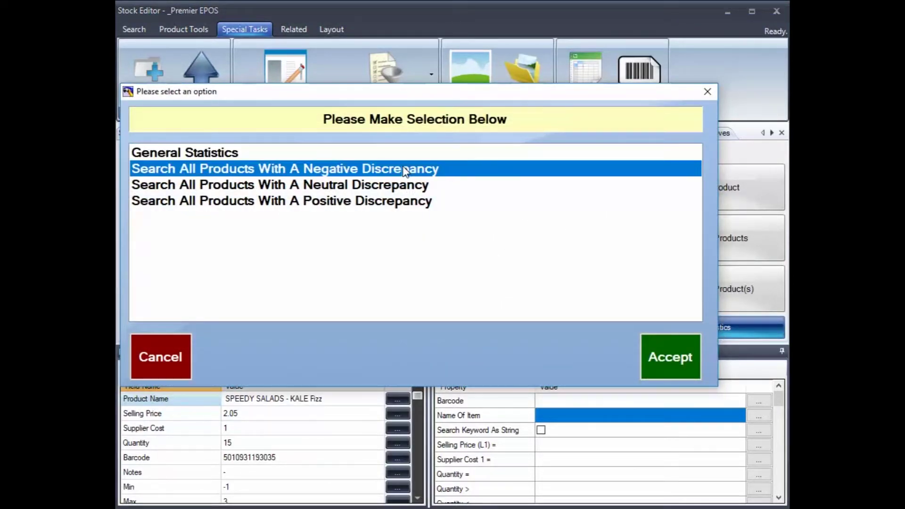
pyautogui.click(397, 185)
pyautogui.click(407, 203)
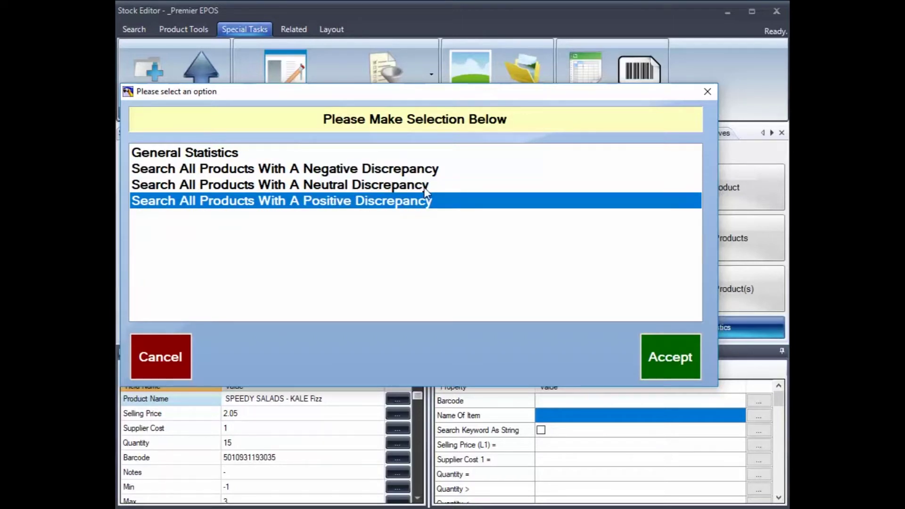